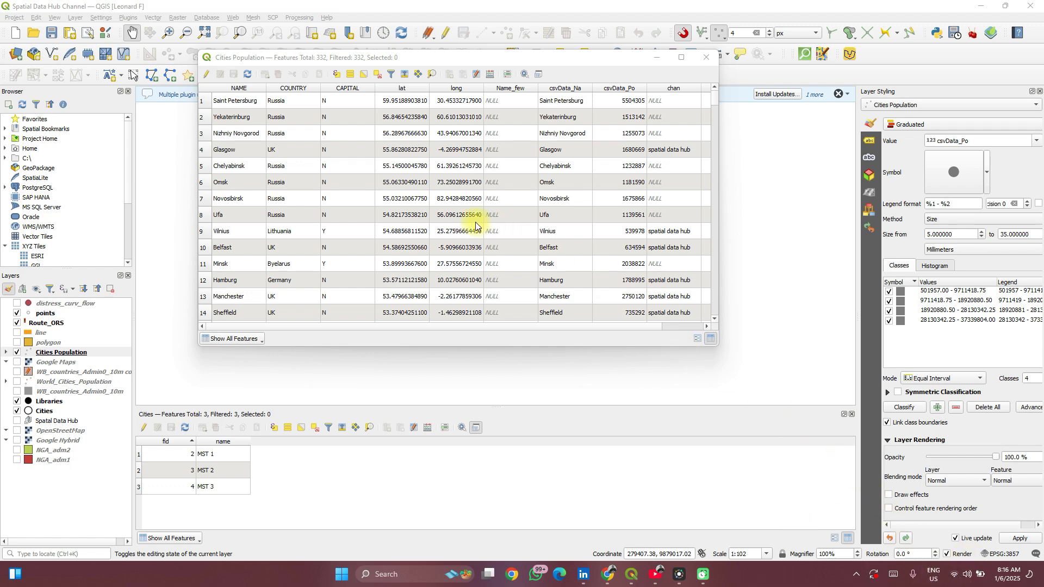
- Open the Cities table's Field Calculator and name a new output field ID
{"action": "left_click_drag", "start_coordinate": [363, 57], "coordinate": [366, 85]}
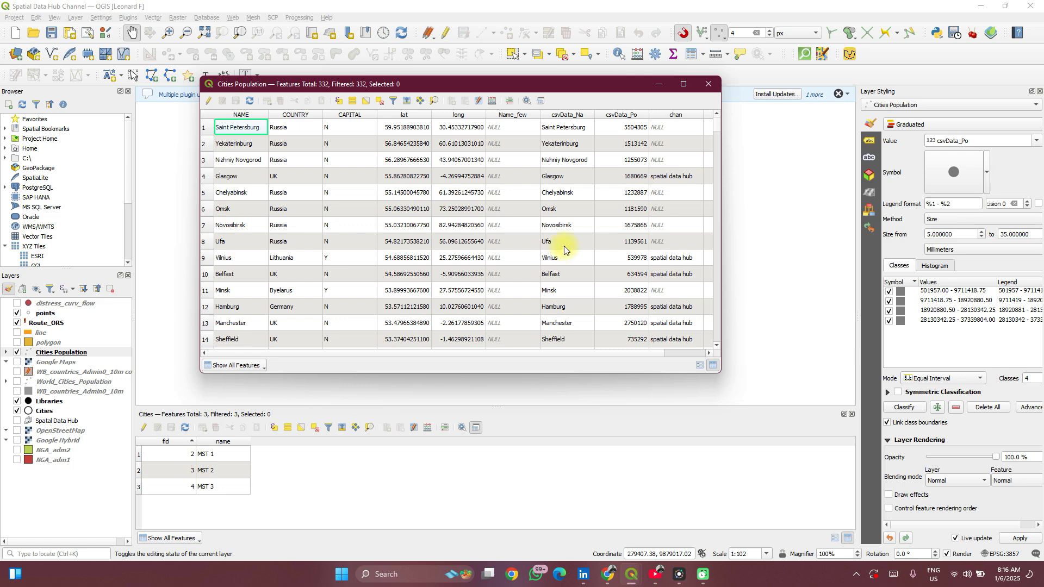
{"action": "scroll", "coordinate": [563, 246], "scroll_direction": "right", "scroll_amount": 2}
{"action": "scroll", "coordinate": [563, 246], "scroll_direction": "left", "scroll_amount": 2}
{"action": "left_click", "coordinate": [428, 428]}
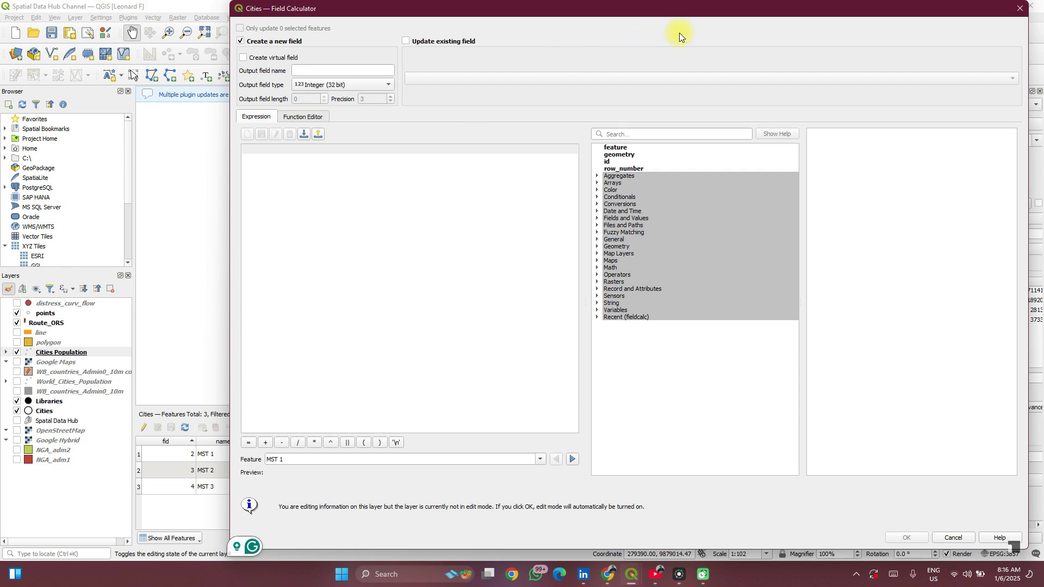
{"action": "left_click", "coordinate": [1029, 6]}
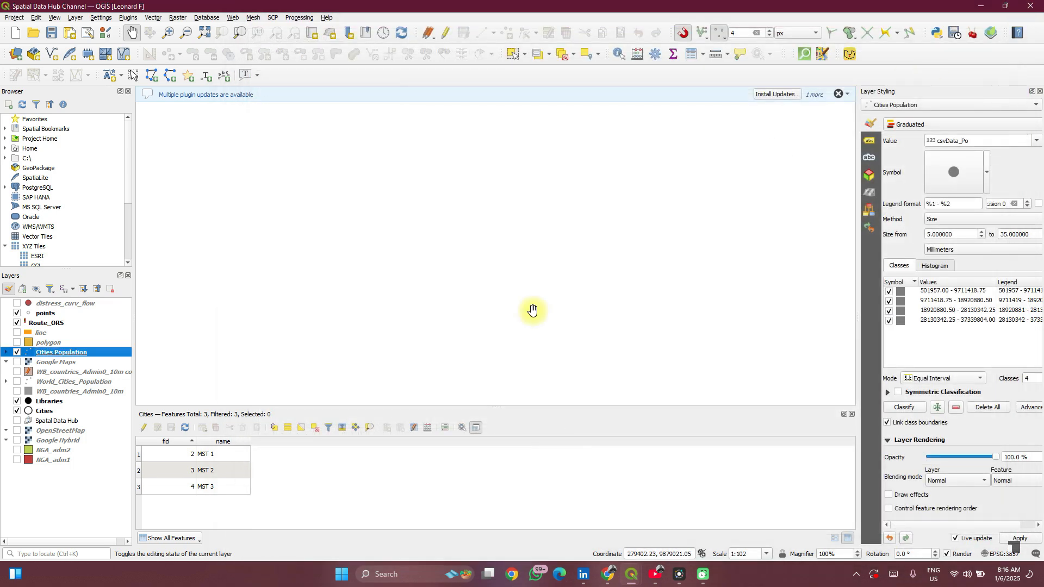
{"action": "left_click", "coordinate": [427, 428]}
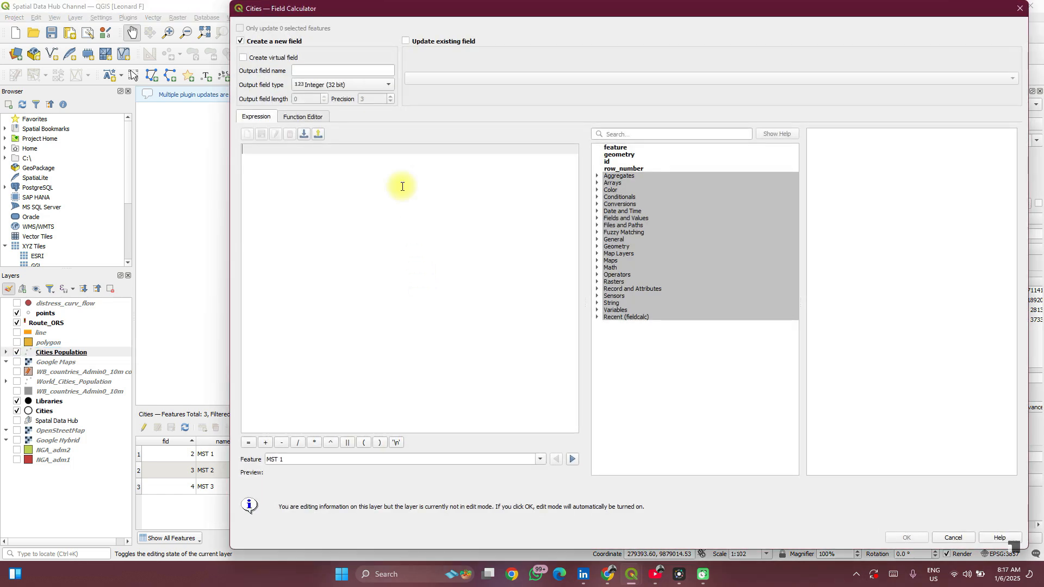
{"action": "left_click", "coordinate": [326, 71]}
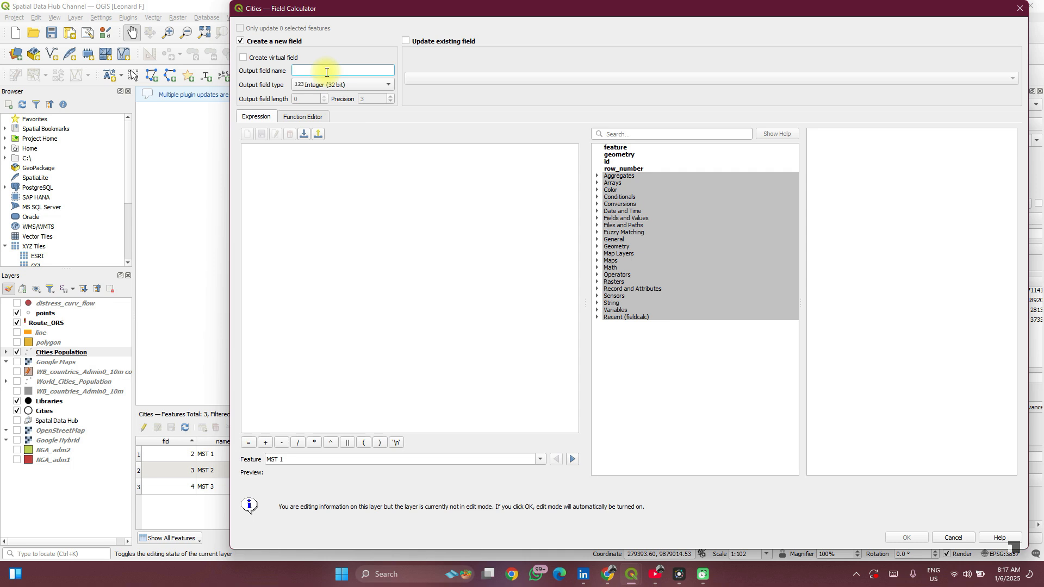
{"action": "type", "text": "ID"}
{"action": "left_click", "coordinate": [281, 172]}
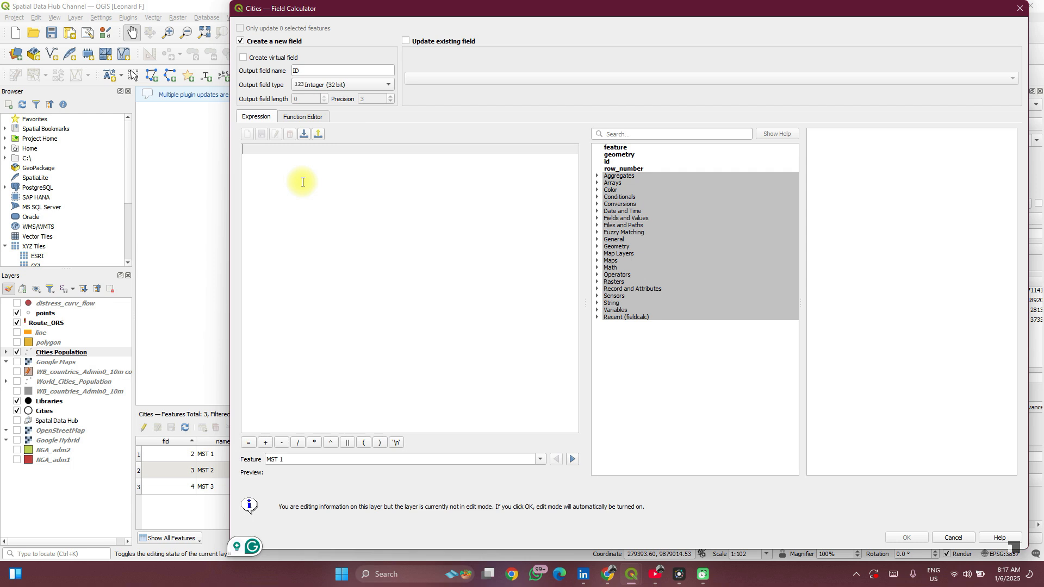
{"action": "type", "text": "@ROW"}
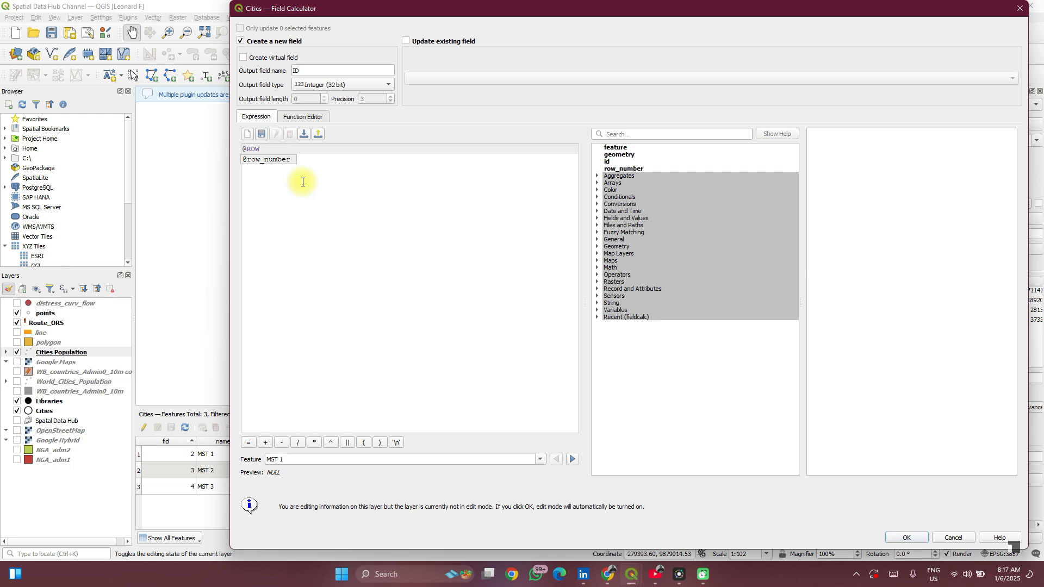
{"action": "type", "text": "_N"}
{"action": "key", "text": "Return"}
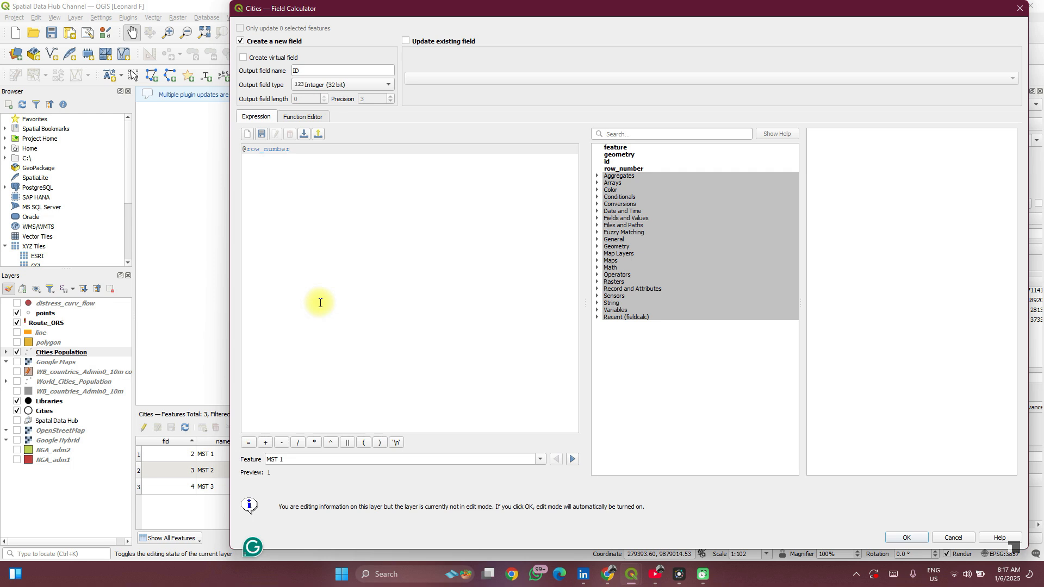
{"action": "key", "text": "ctrl+BackSpace"}
{"action": "key", "text": "ctrl+BackSpace"}
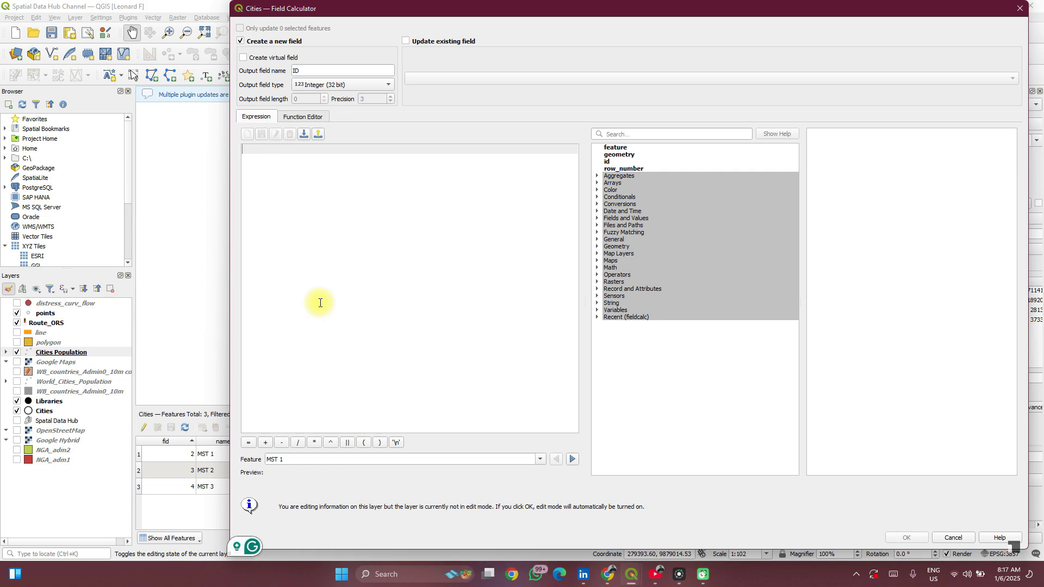
{"action": "type", "text": "$id"}
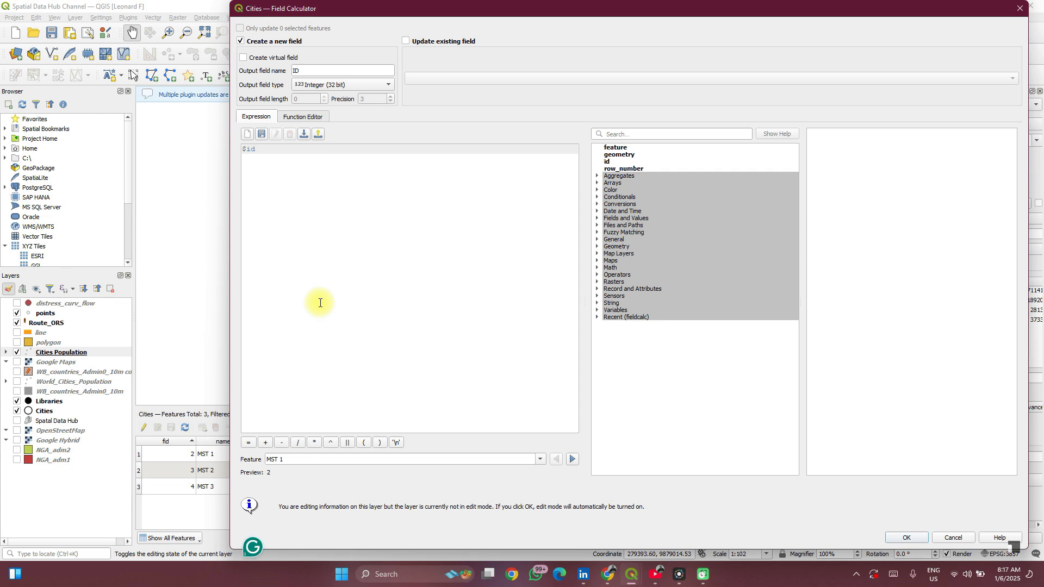
{"action": "key", "text": "BackSpace"}
{"action": "key", "text": "BackSpace"}
{"action": "key", "text": "BackSpace"}
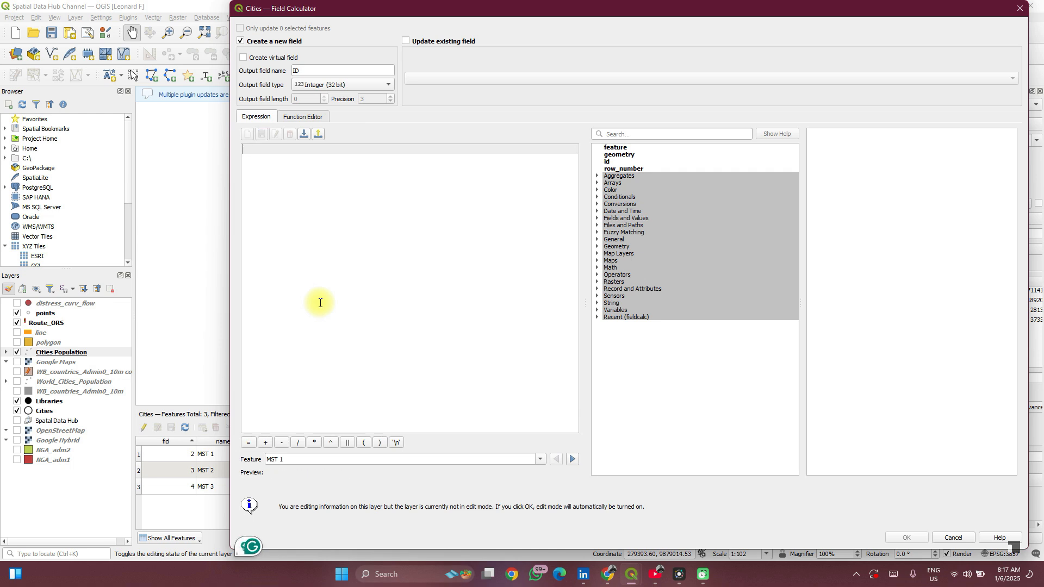
{"action": "type", "text": "@"}
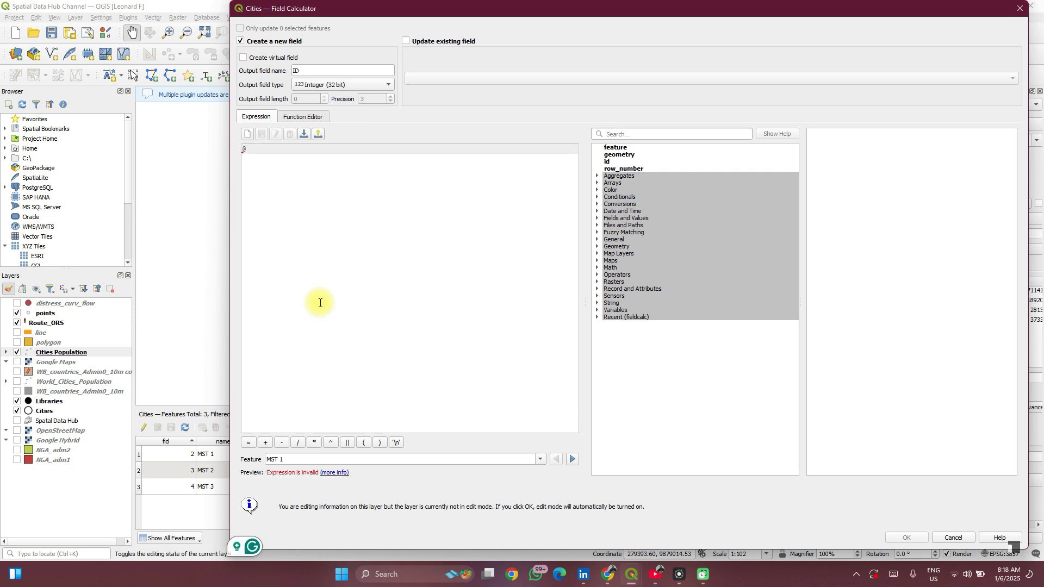
{"action": "type", "text": "row"}
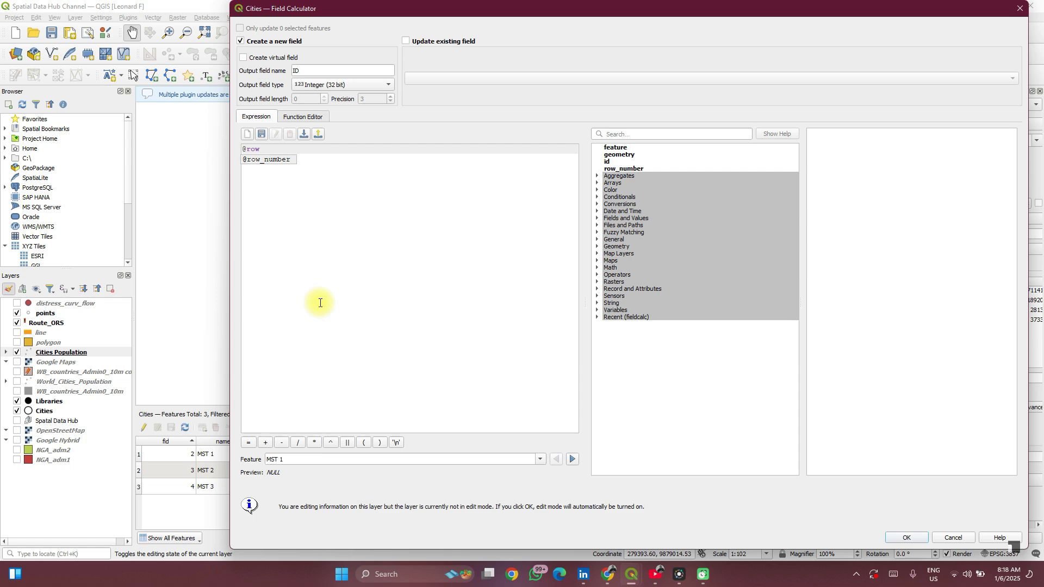
{"action": "key", "text": "Return"}
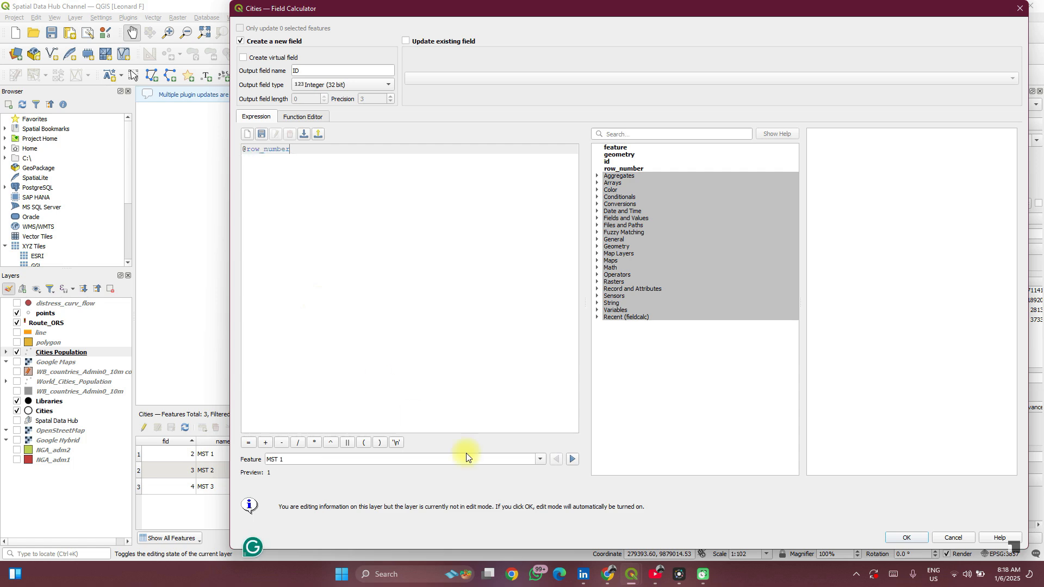
{"action": "left_click", "coordinate": [906, 537]}
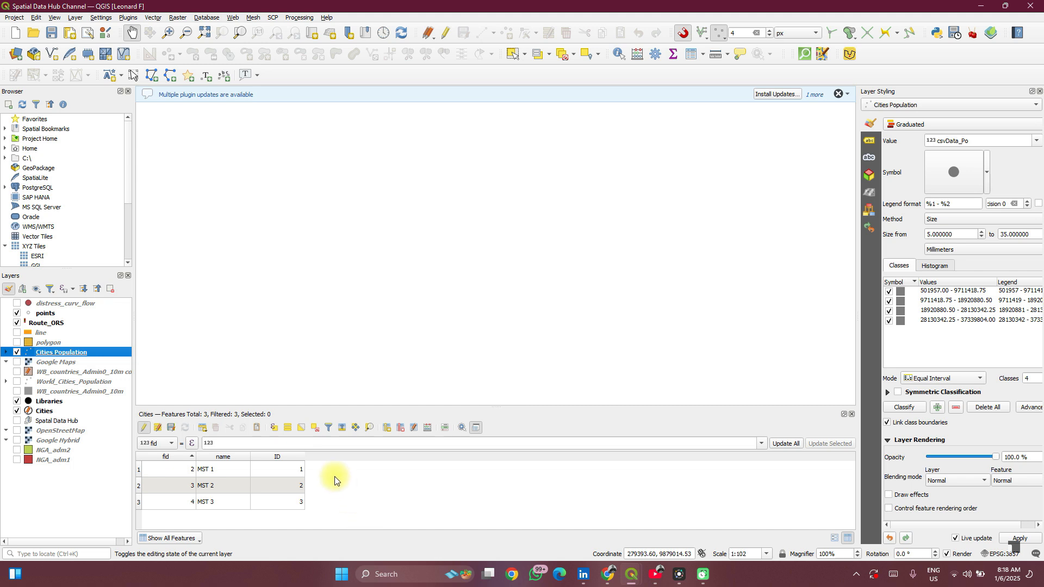
- Reopen the Field Calculator for the Cities table
{"action": "left_click", "coordinate": [426, 427]}
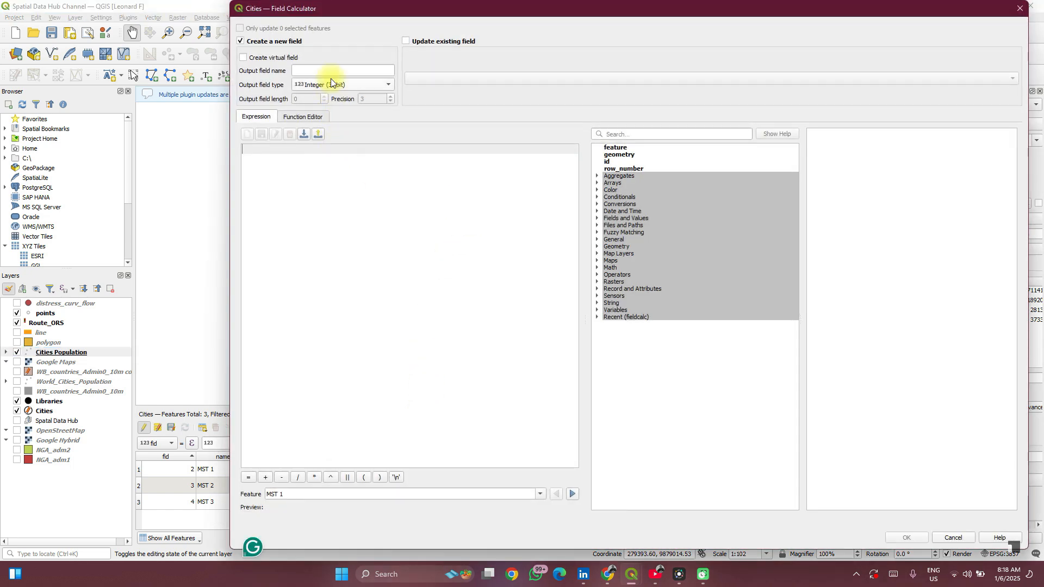
- Name the new field x_id as a Text (string) field of length 100
{"action": "left_click", "coordinate": [331, 69]}
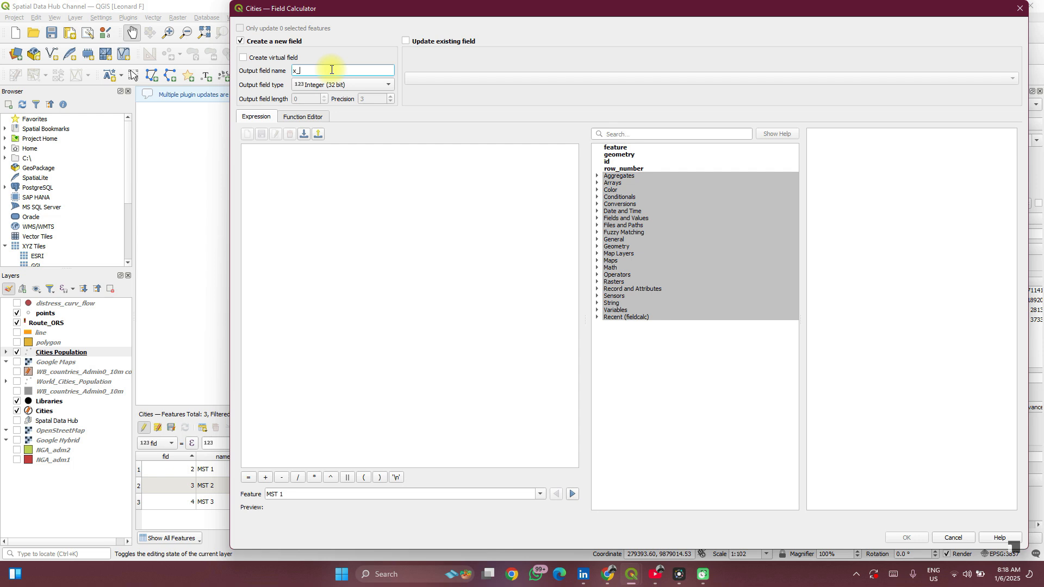
{"action": "type", "text": "x_id"}
{"action": "left_click", "coordinate": [328, 85]}
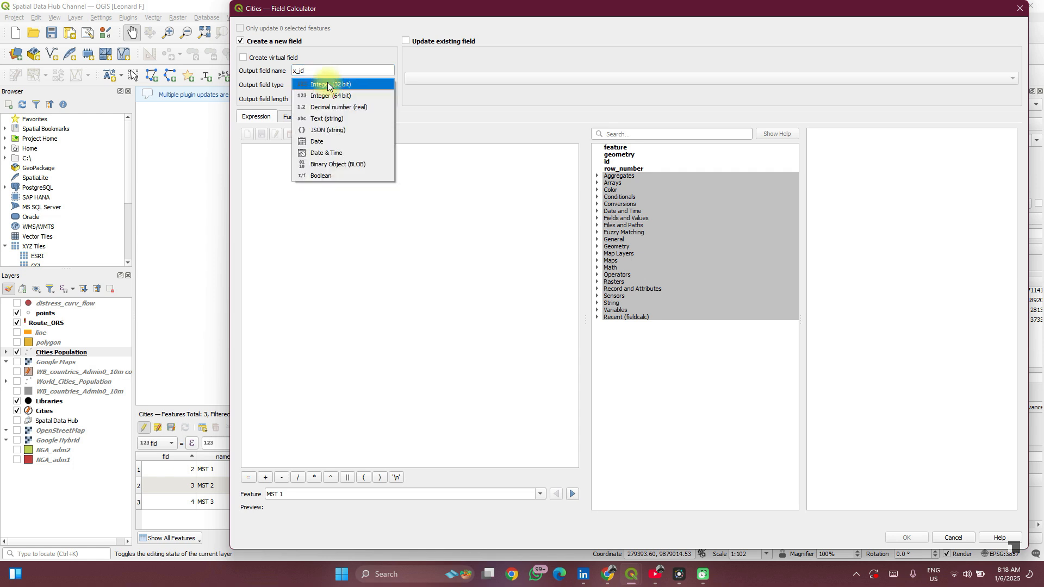
{"action": "left_click", "coordinate": [321, 119]}
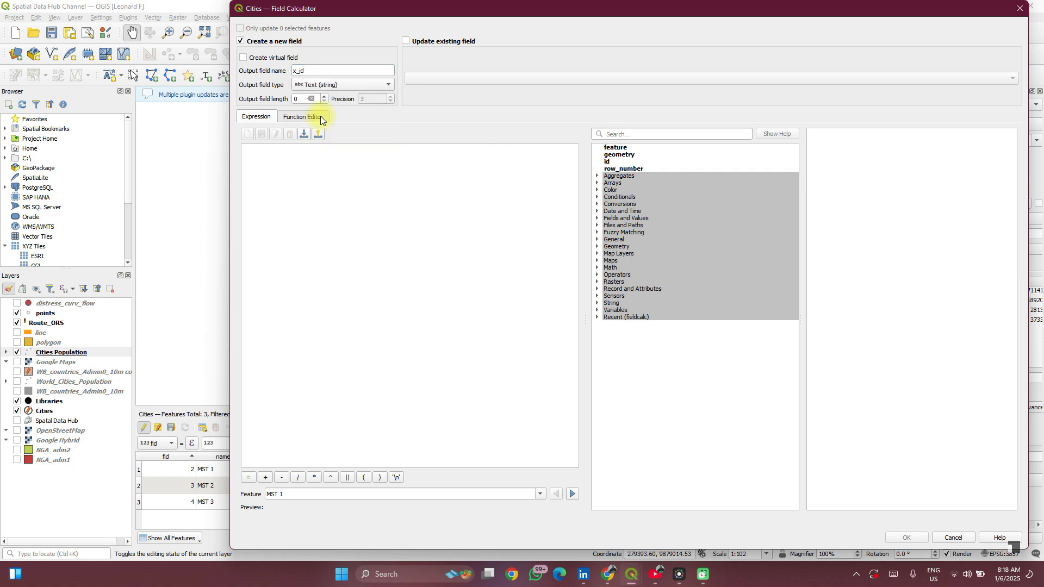
{"action": "left_click", "coordinate": [305, 103]}
{"action": "key", "text": "BackSpace"}
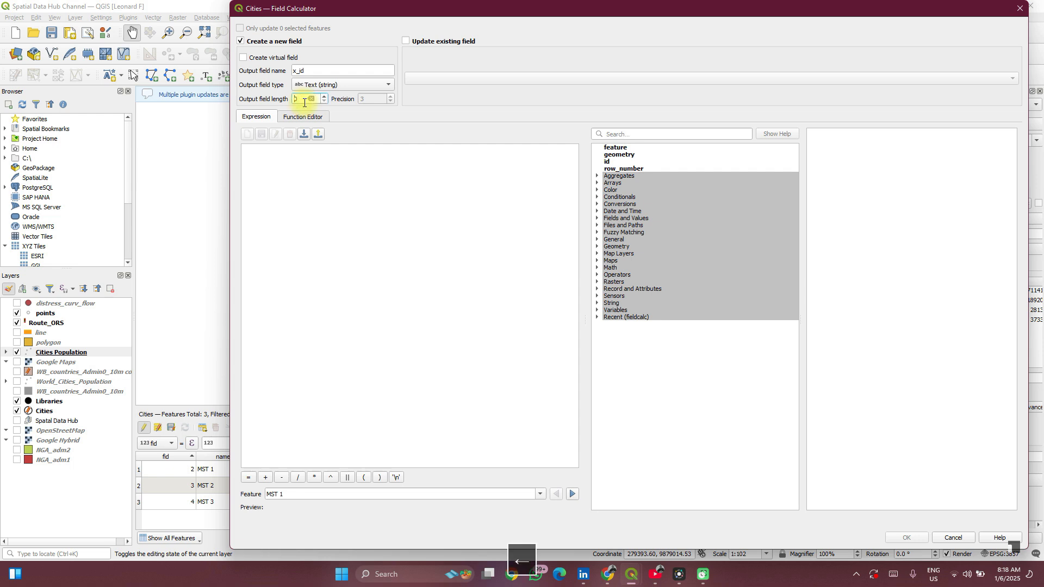
{"action": "type", "text": "100"}
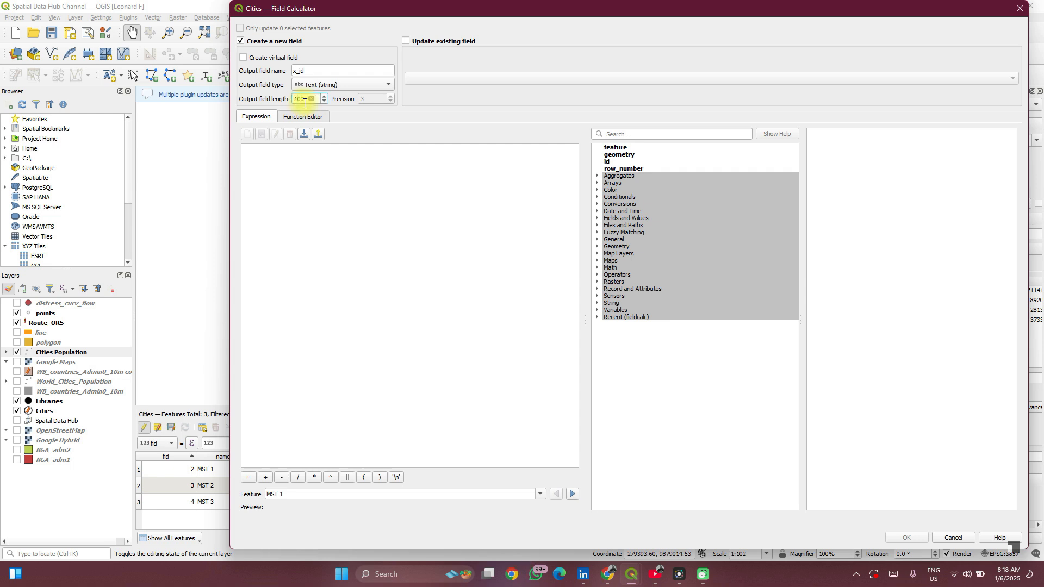
- Type ABC into the expression, then close the calculator without creating x_id
{"action": "left_click", "coordinate": [332, 226]}
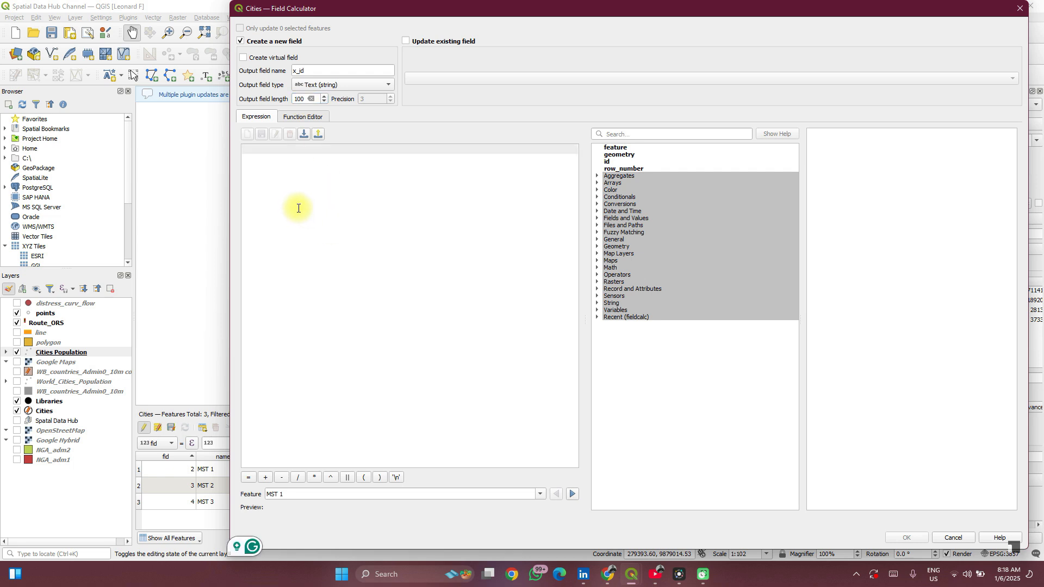
{"action": "left_click", "coordinate": [268, 160]}
{"action": "type", "text": "AB"}
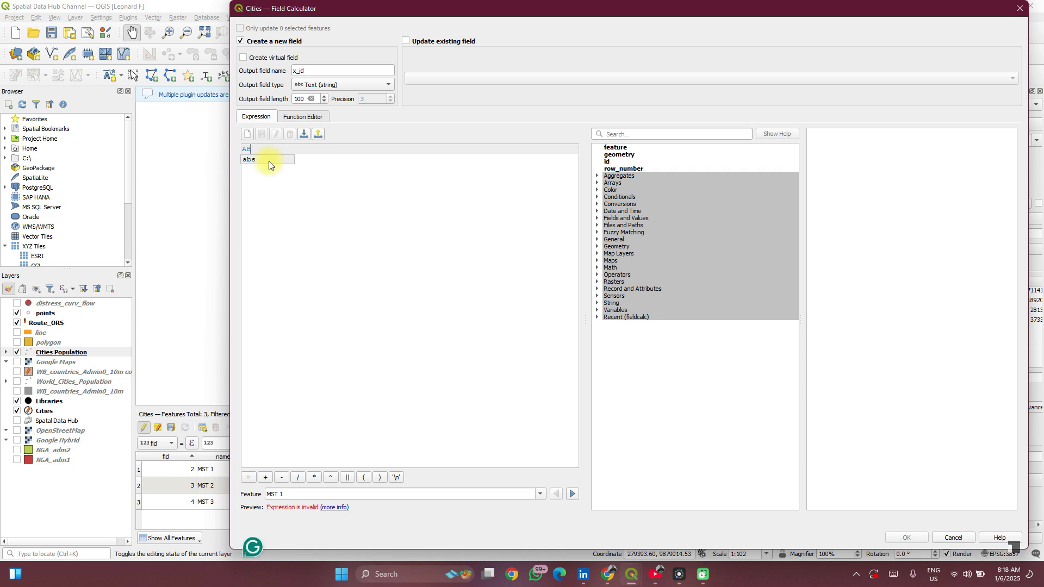
{"action": "type", "text": "C"}
{"action": "left_click", "coordinate": [1019, 8]}
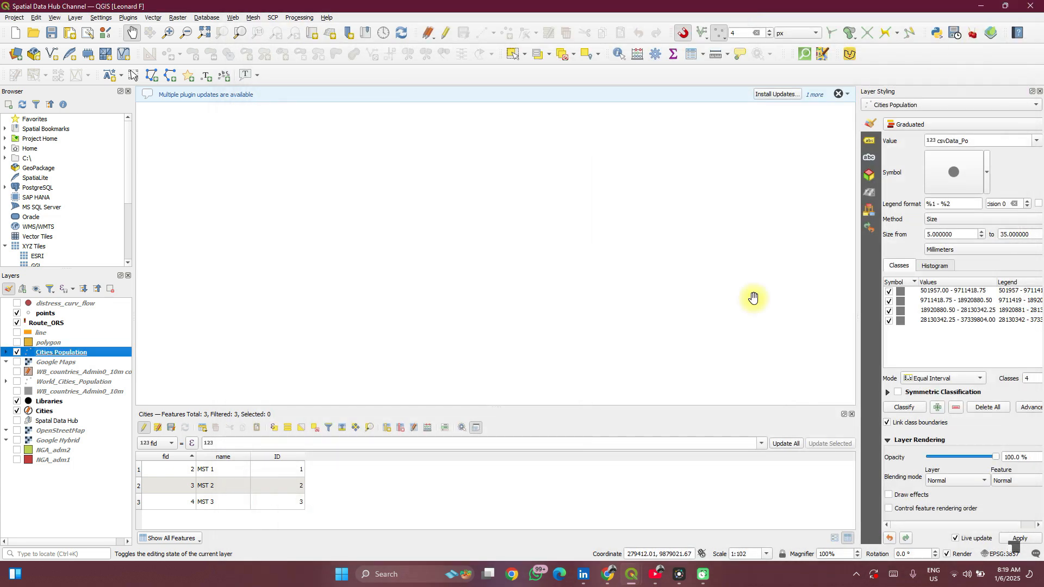
- Open the Cities Population attribute table from the Layers panel and maximise it
{"action": "right_click", "coordinate": [51, 353]}
{"action": "left_click", "coordinate": [51, 353]}
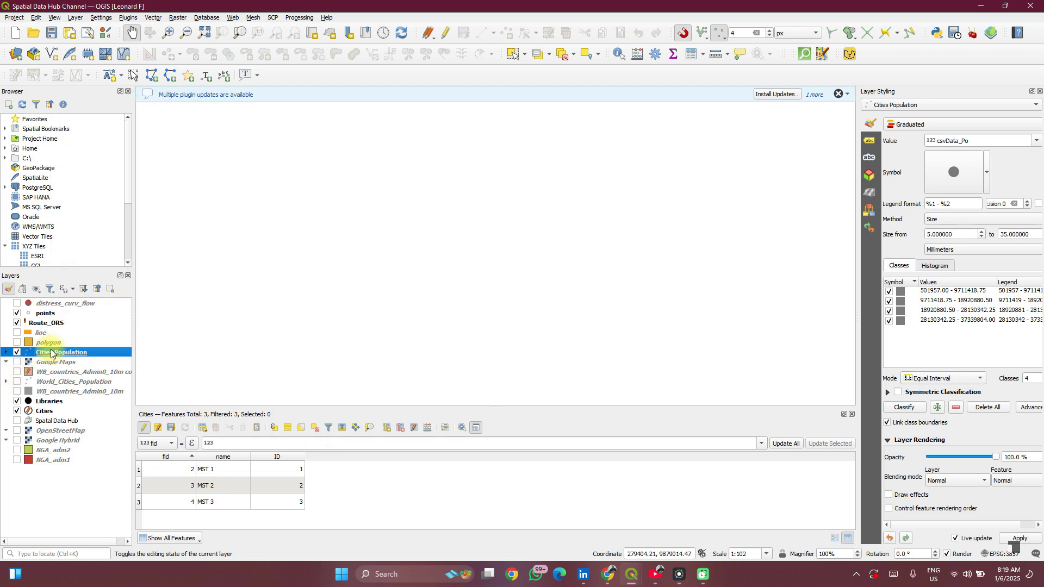
{"action": "right_click", "coordinate": [51, 354]}
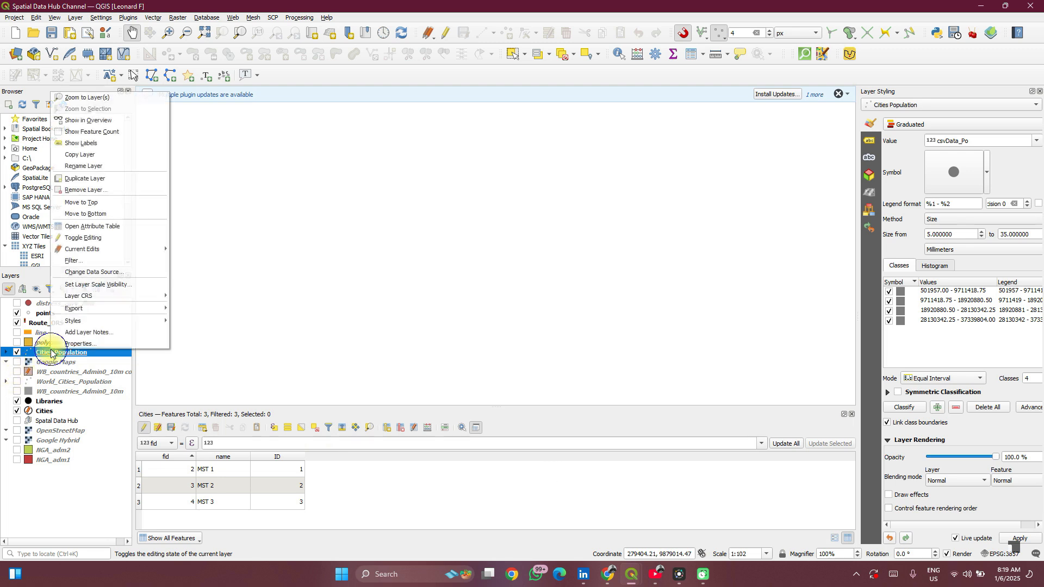
{"action": "left_click", "coordinate": [88, 228]}
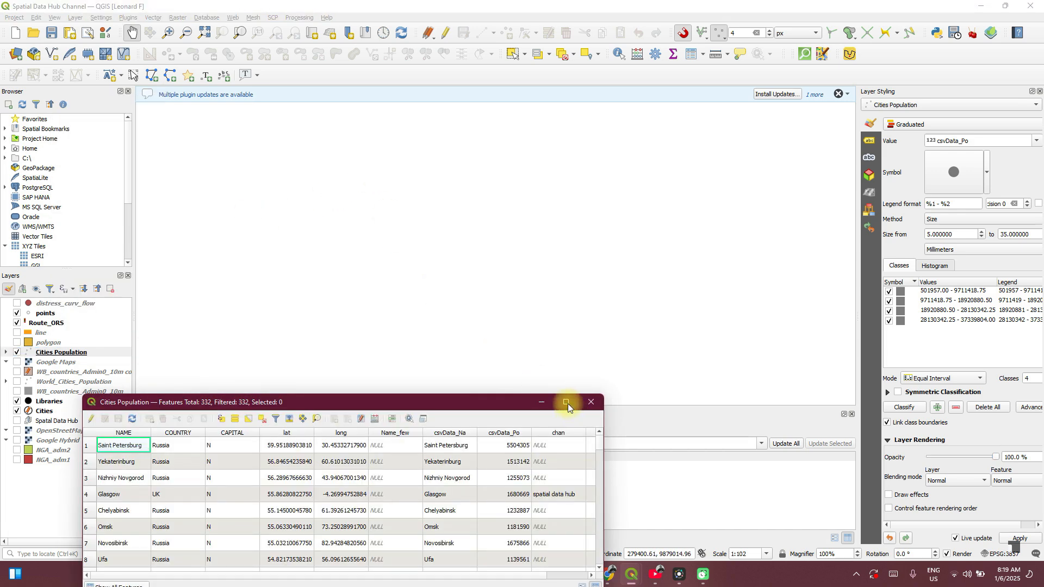
{"action": "left_click", "coordinate": [566, 403]}
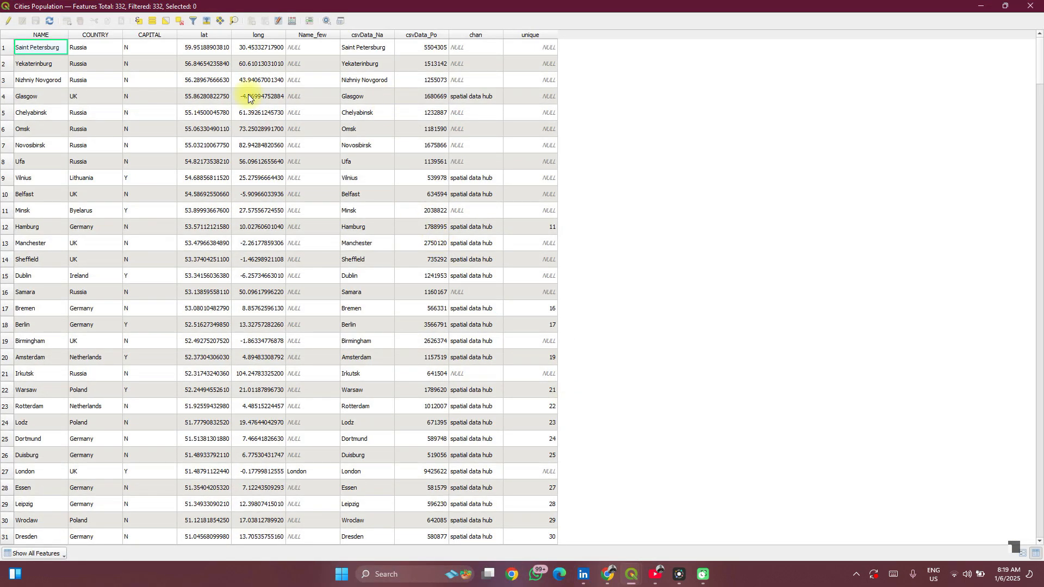
- Define a new Text (string) field x_id of length 100 in the Field Calculator
{"action": "left_click", "coordinate": [295, 22]}
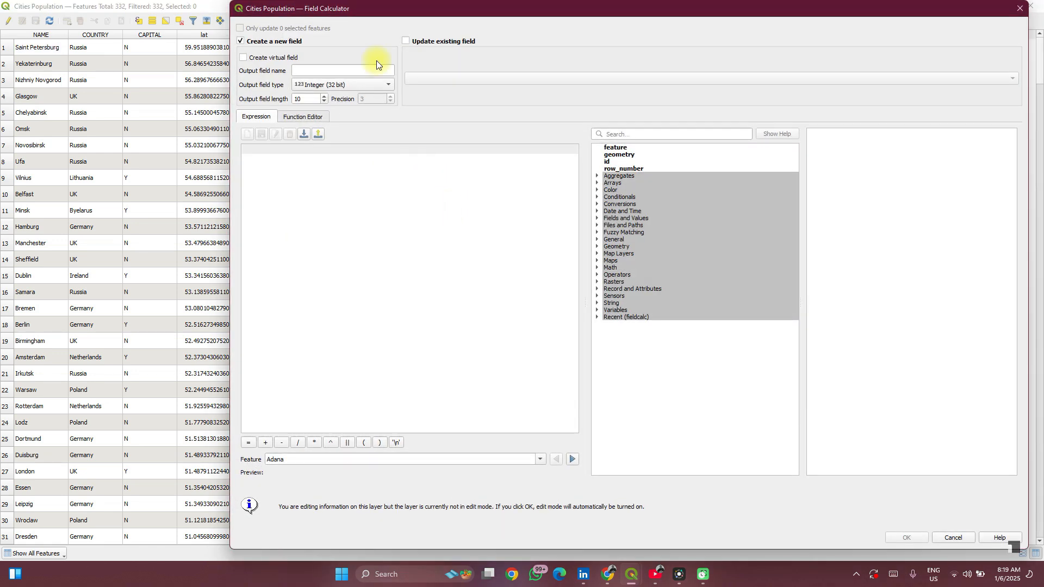
{"action": "left_click", "coordinate": [362, 70]}
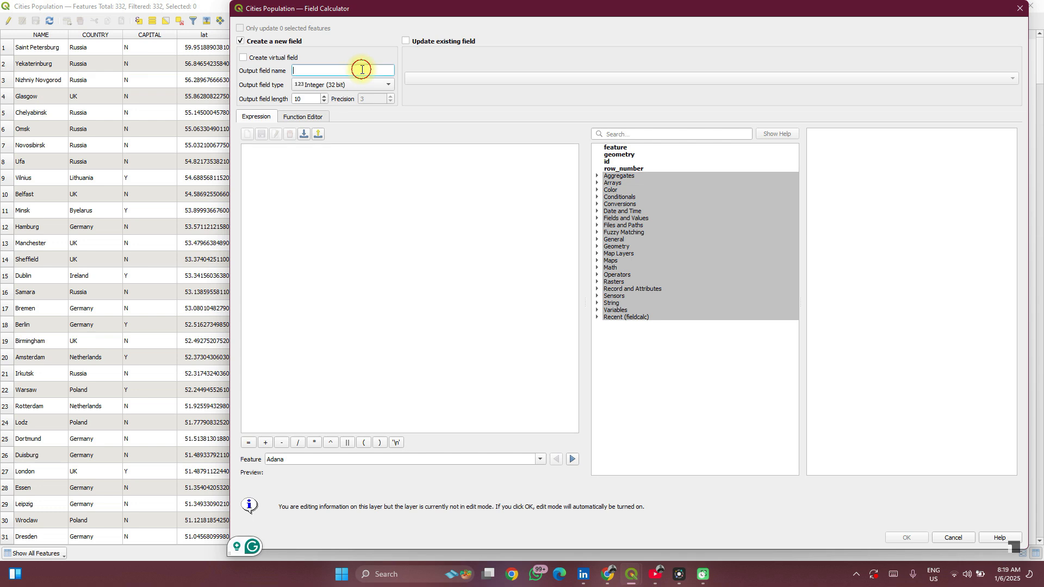
{"action": "type", "text": "x_id"}
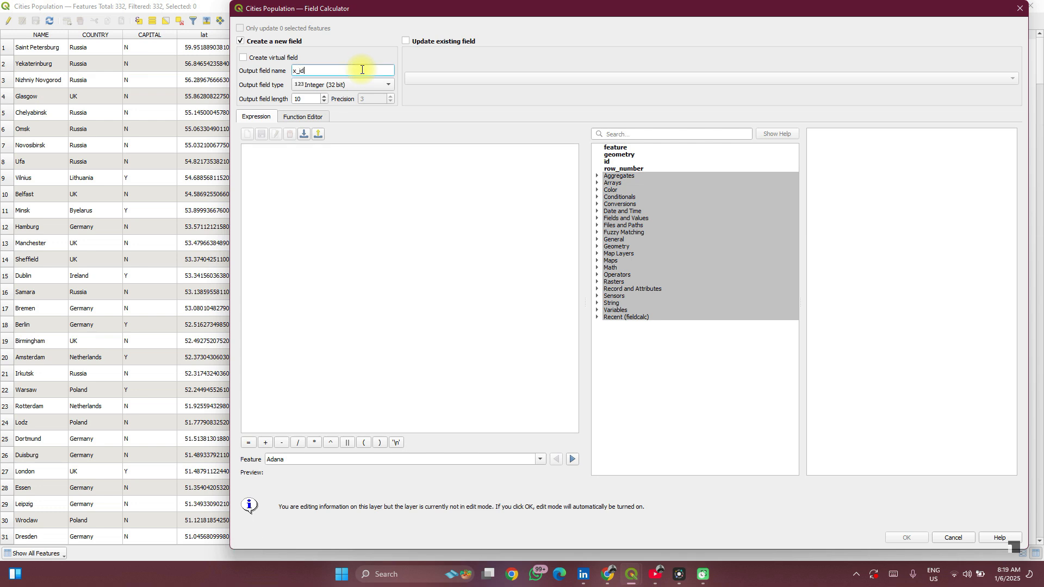
{"action": "left_click", "coordinate": [314, 85]}
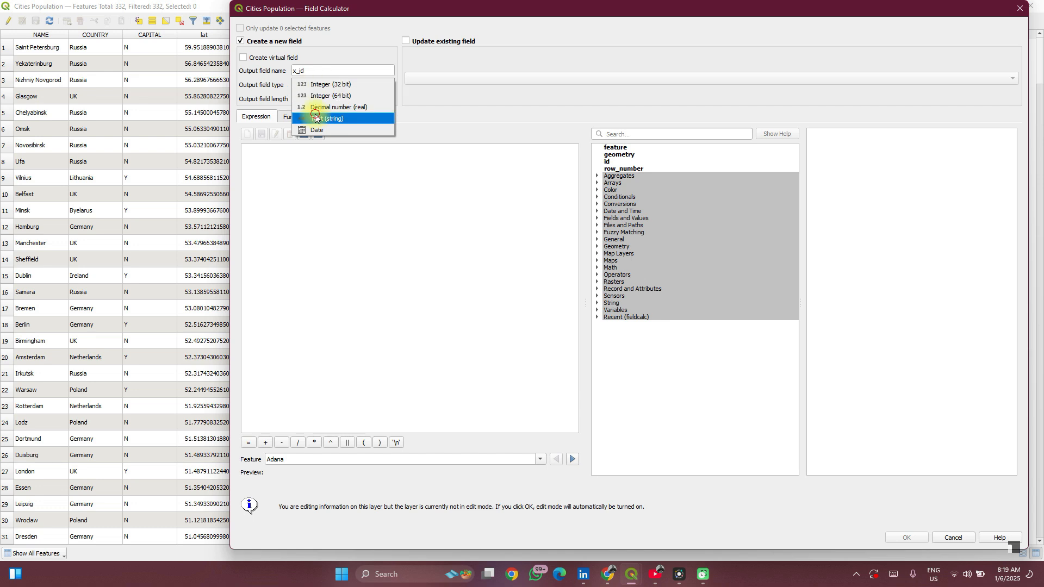
{"action": "left_click", "coordinate": [314, 118]}
{"action": "left_click", "coordinate": [308, 101]}
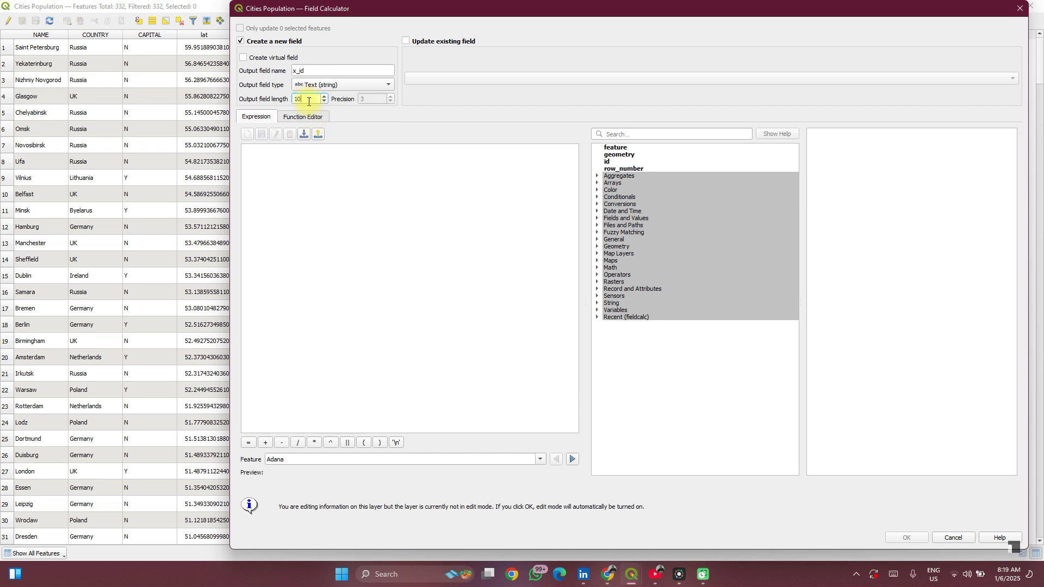
{"action": "left_click", "coordinate": [298, 199]}
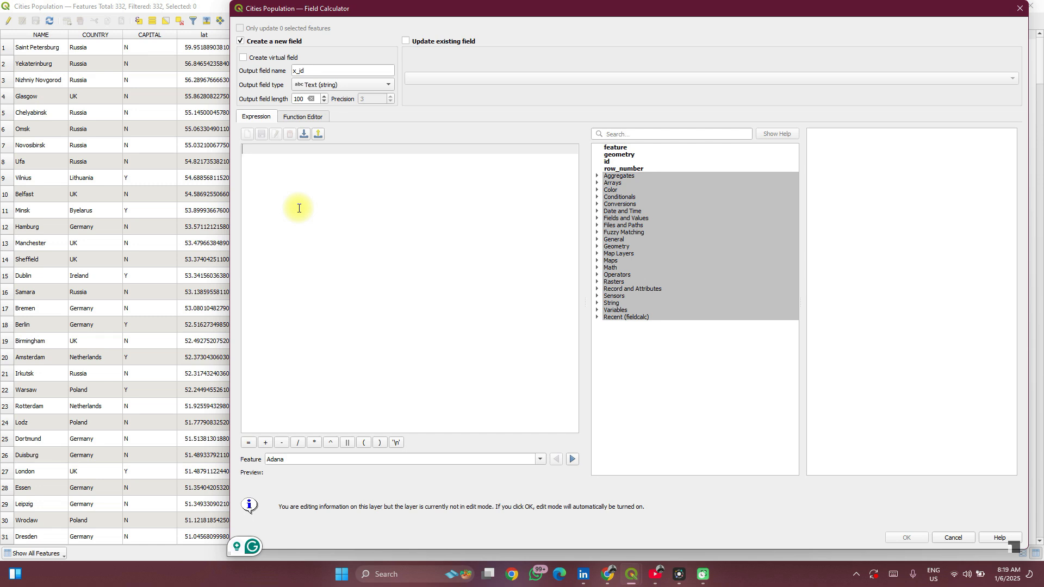
{"action": "type", "text": "AB"}
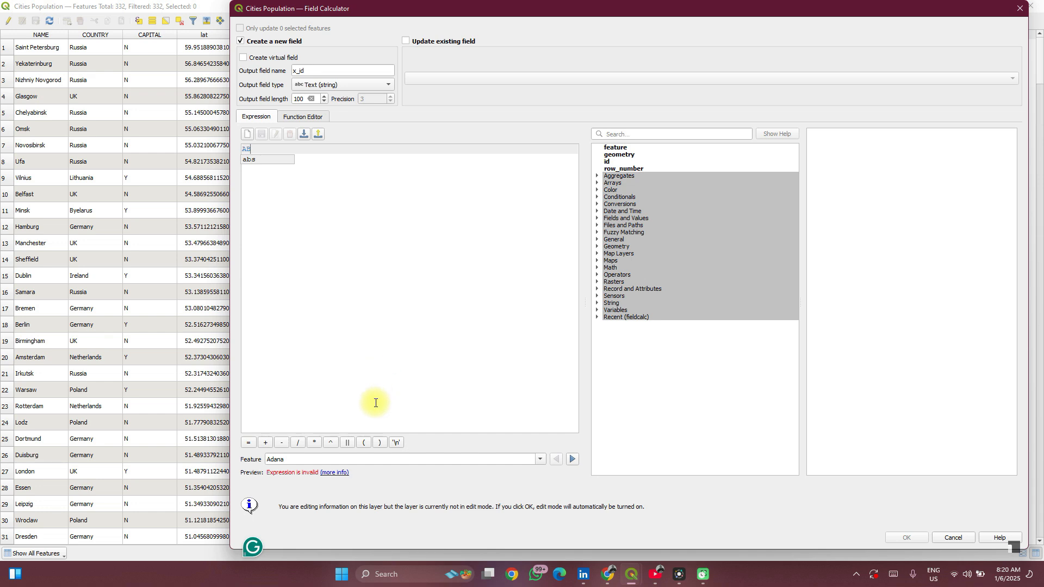
{"action": "left_click", "coordinate": [347, 442]}
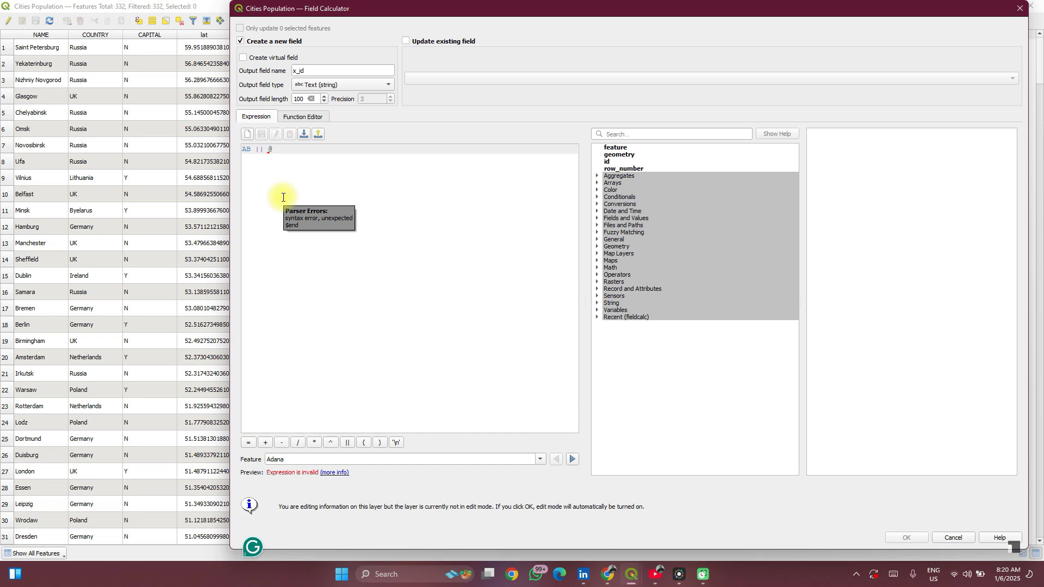
{"action": "type", "text": "@row"}
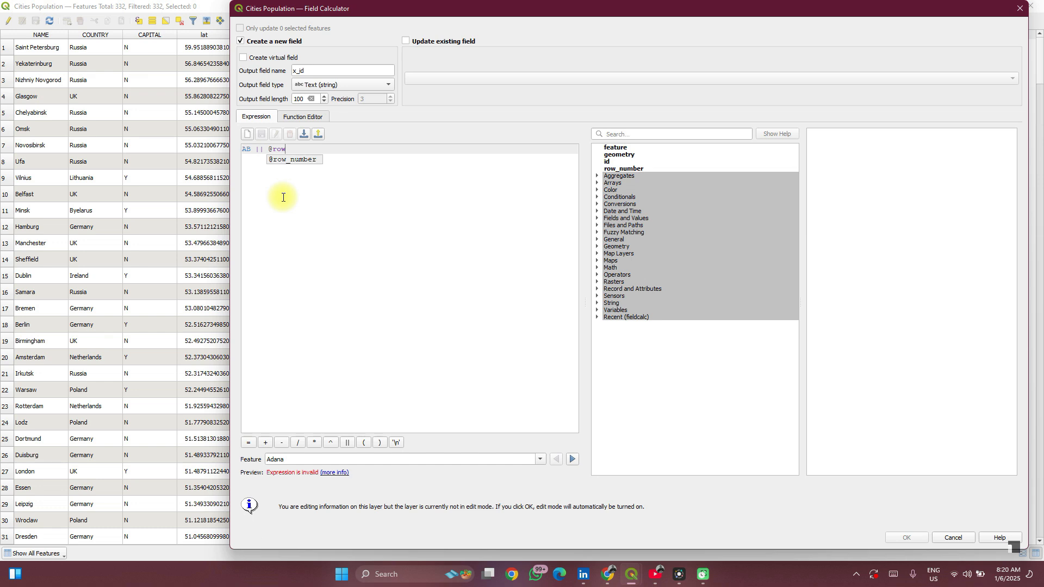
{"action": "key", "text": "Return"}
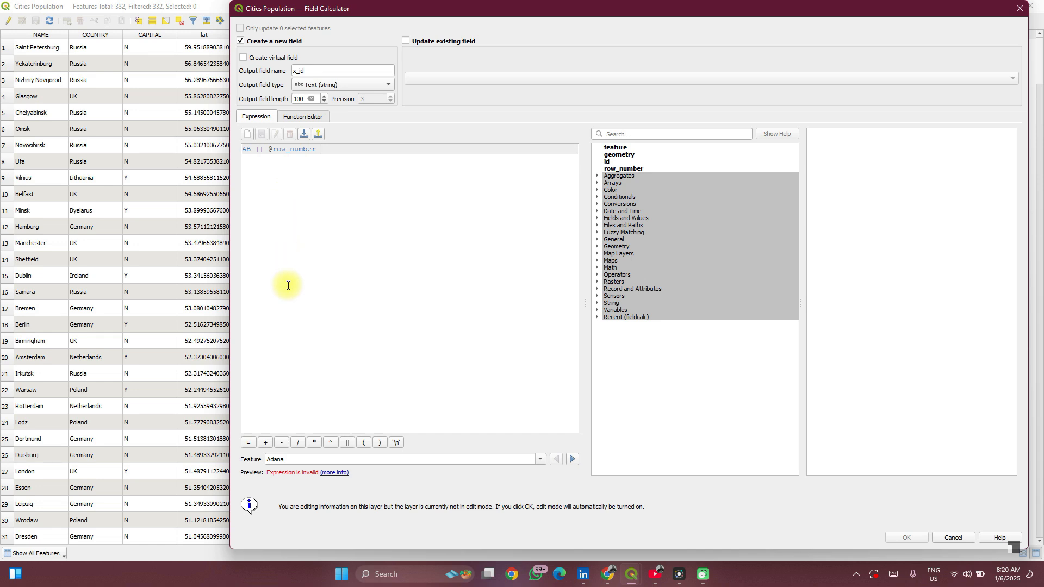
{"action": "left_click", "coordinate": [253, 155]}
{"action": "left_click", "coordinate": [253, 151]}
{"action": "key", "text": "Left"}
{"action": "type", "text": "'AB"}
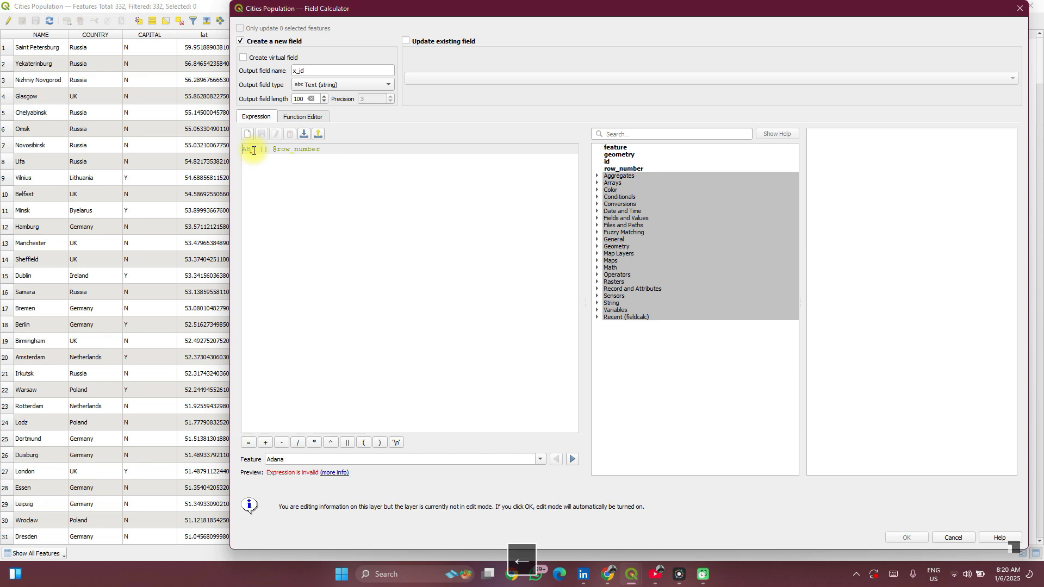
{"action": "type", "text": "'"}
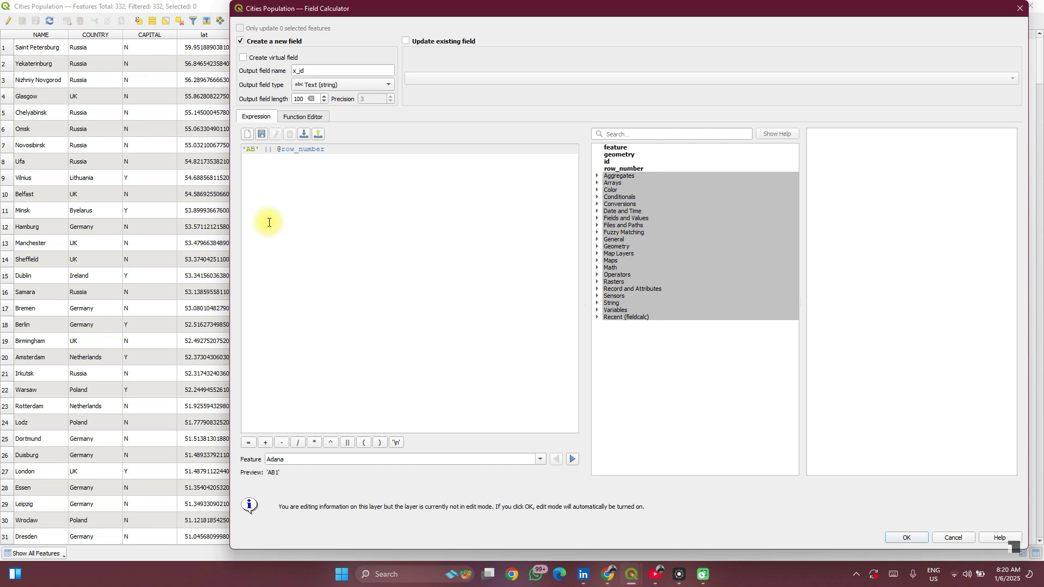
{"action": "left_click", "coordinate": [343, 155]}
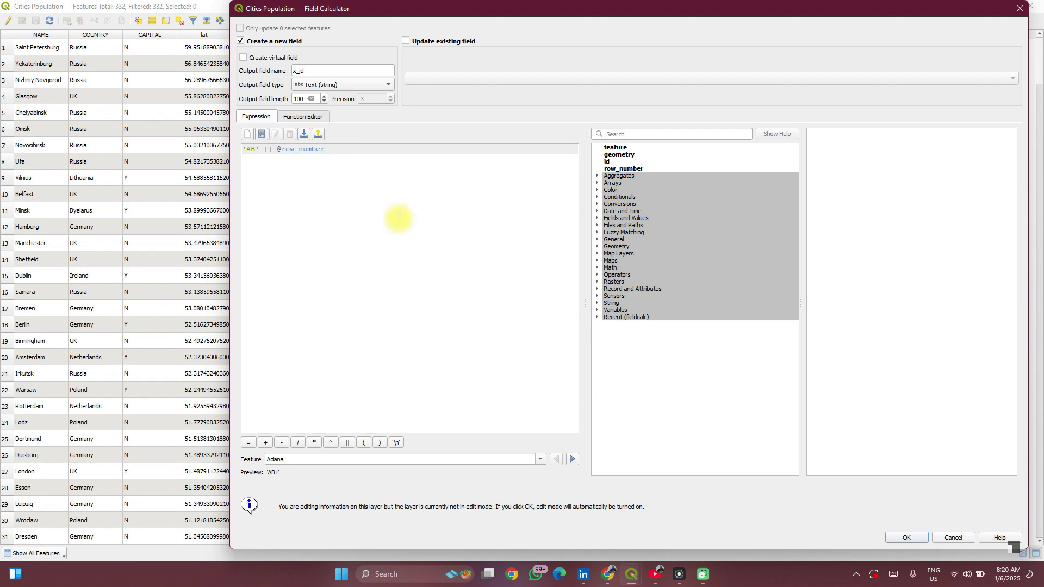
{"action": "left_click", "coordinate": [351, 443]}
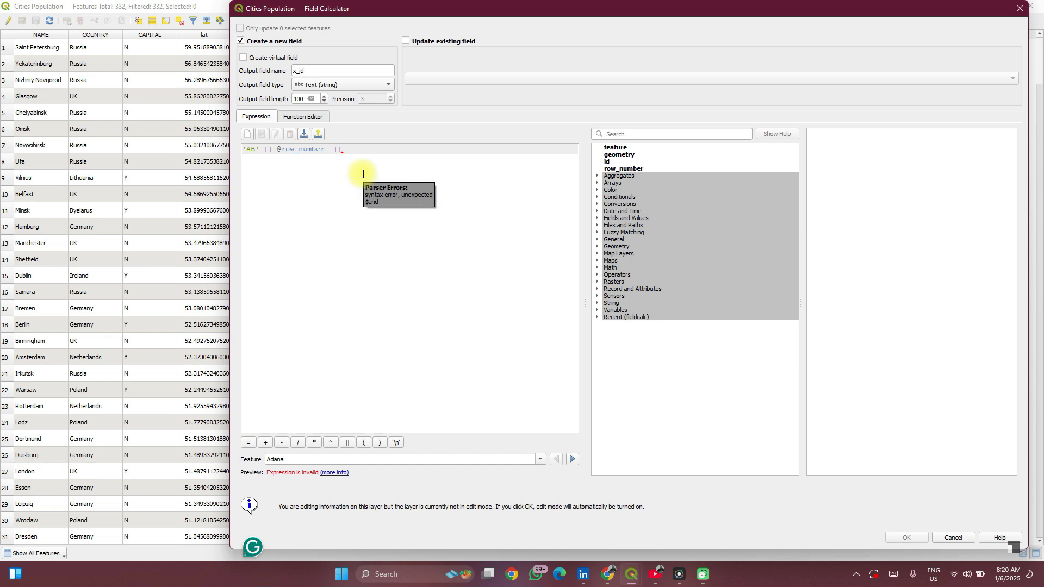
{"action": "type", "text": "XYZ"}
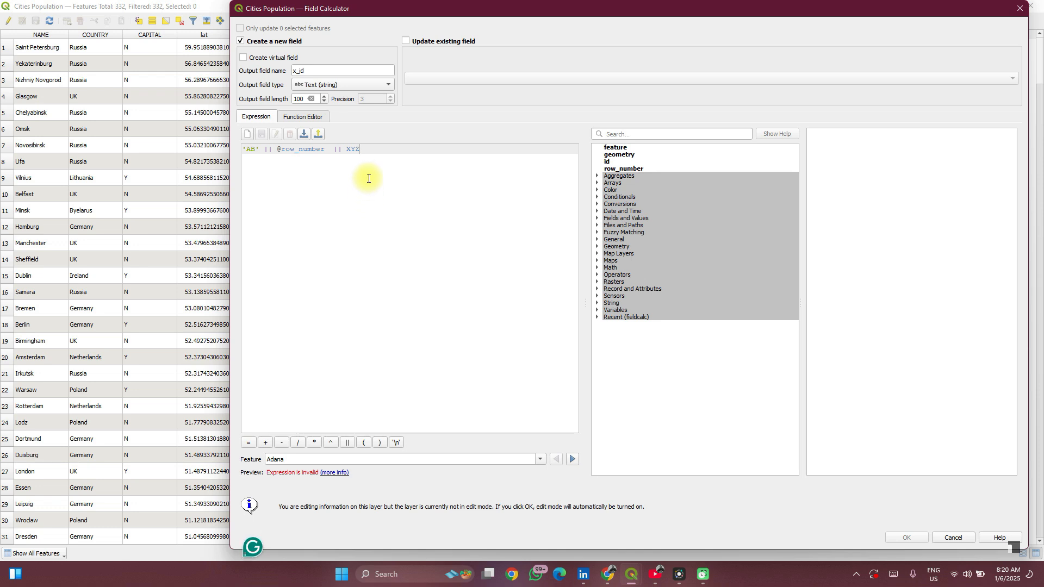
{"action": "type", "text": "'"}
{"action": "key", "text": "Left"}
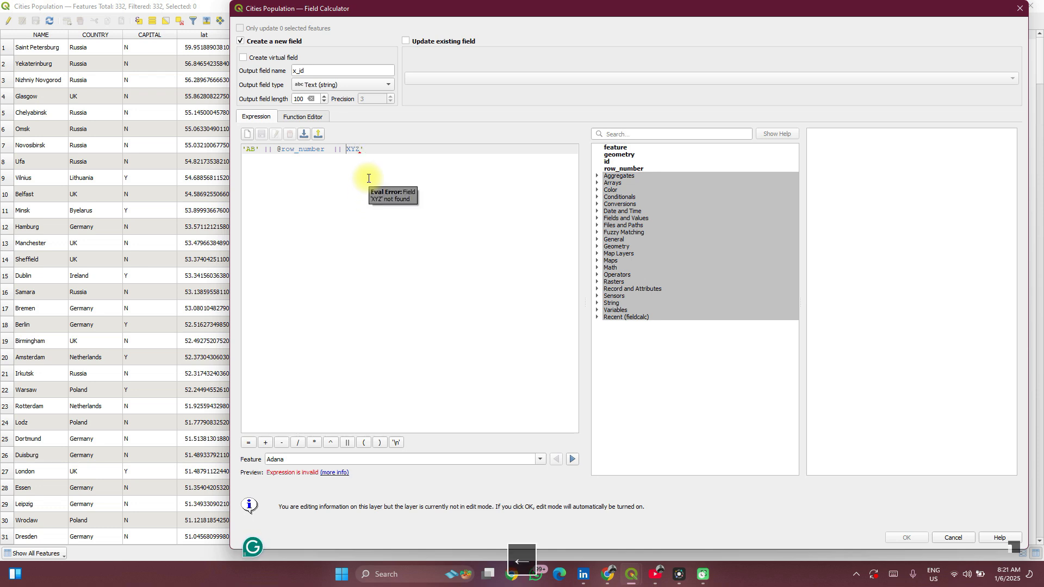
{"action": "type", "text": "'"}
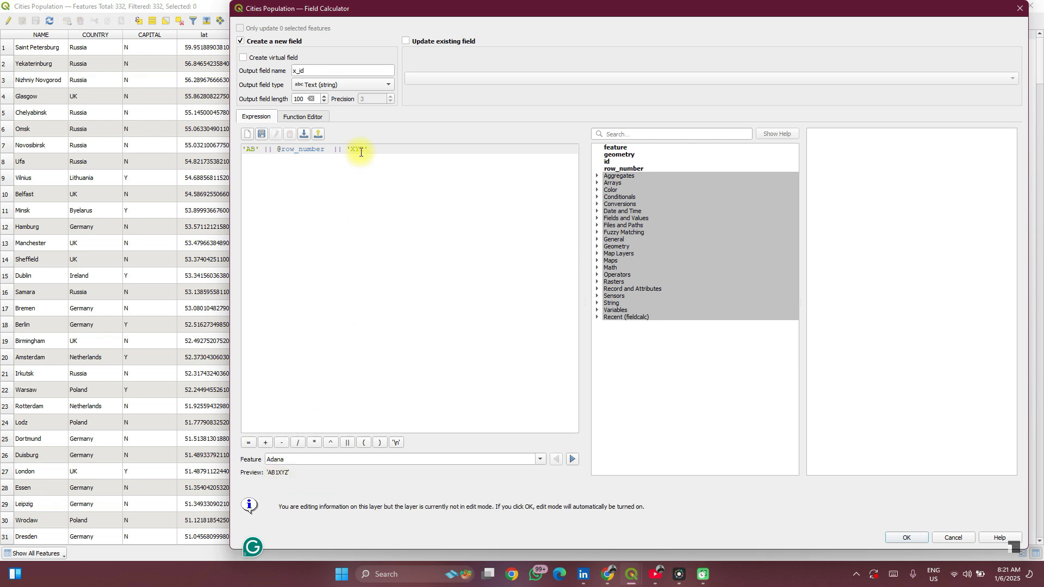
{"action": "type", "text": "-"}
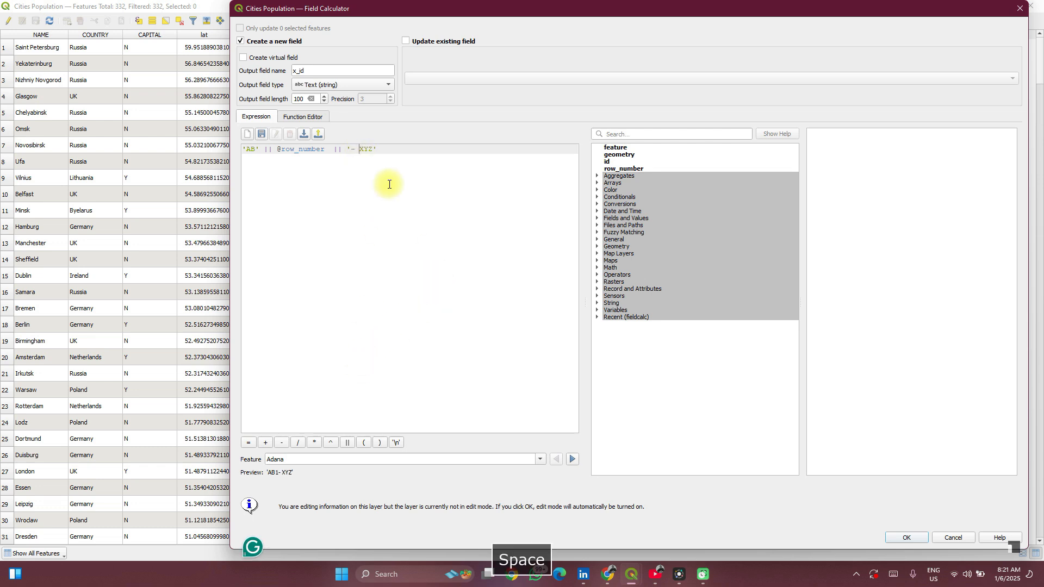
{"action": "key", "text": "Left"}
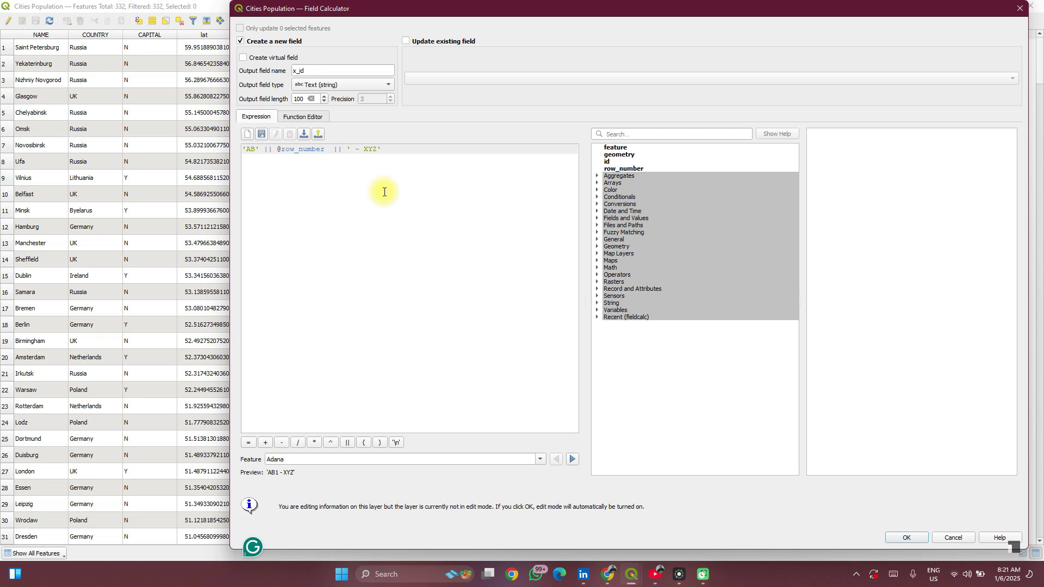
{"action": "left_click", "coordinate": [327, 148]}
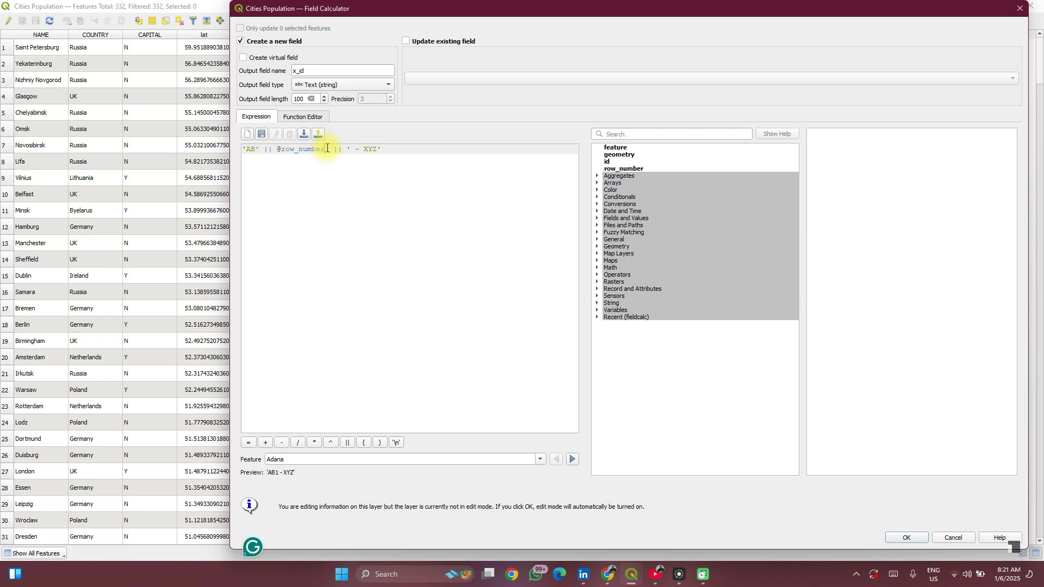
{"action": "key", "text": "ctrl+BackSpace"}
{"action": "key", "text": "ctrl+BackSpace"}
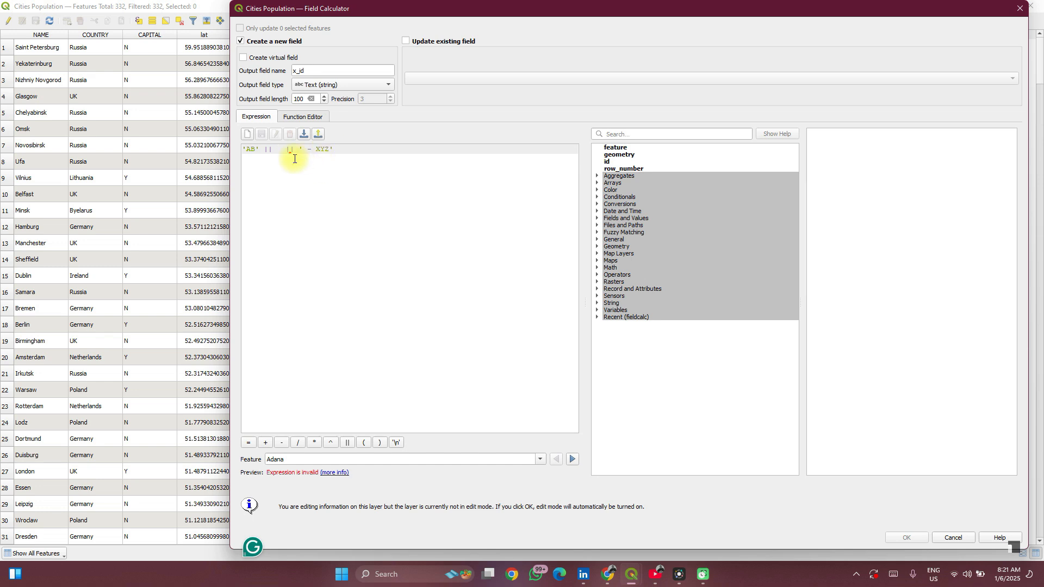
{"action": "mouse_move", "coordinate": [292, 155]}
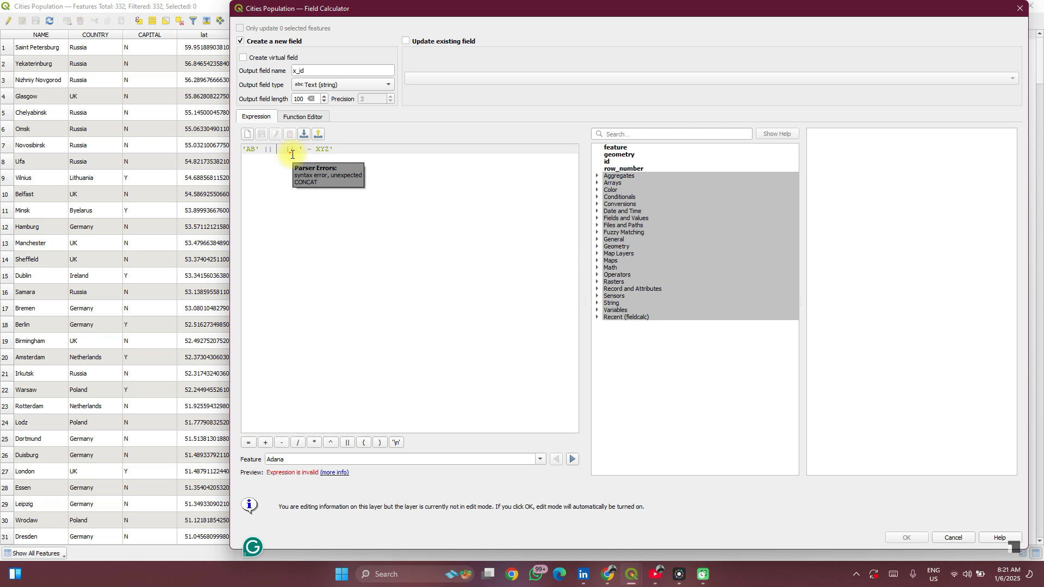
{"action": "type", "text": "@row"}
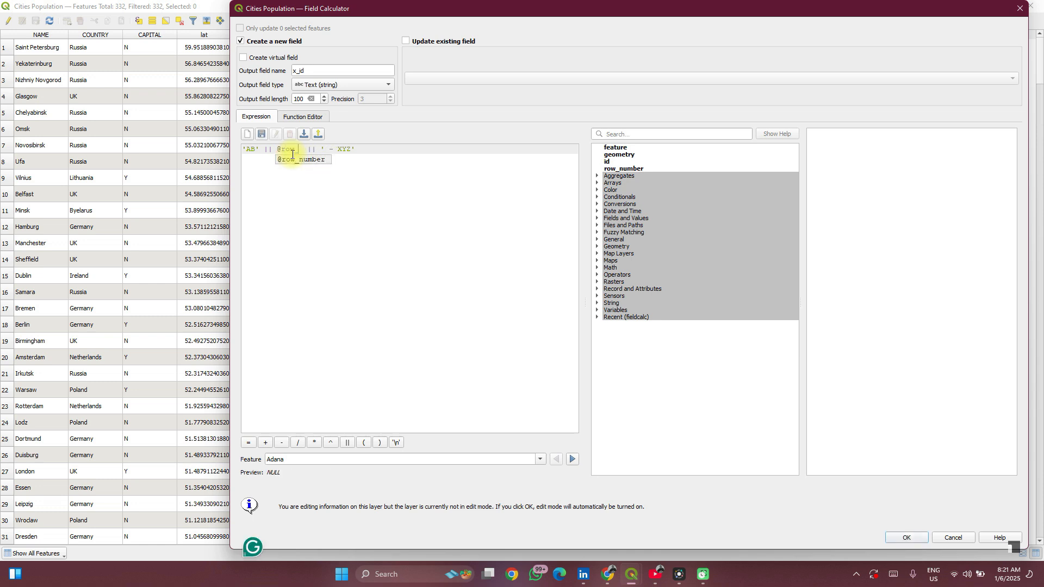
{"action": "left_click", "coordinate": [292, 156]}
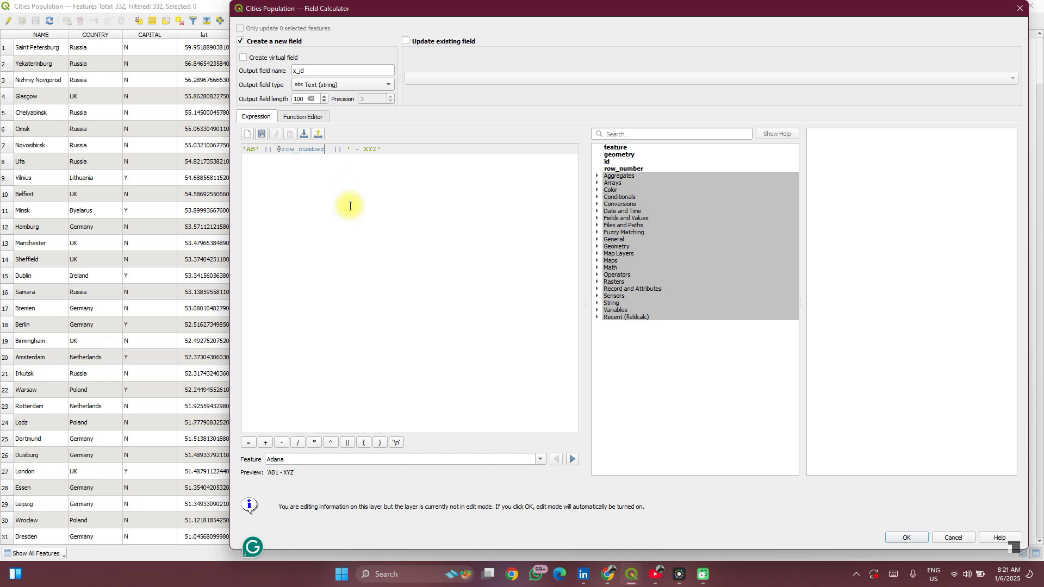